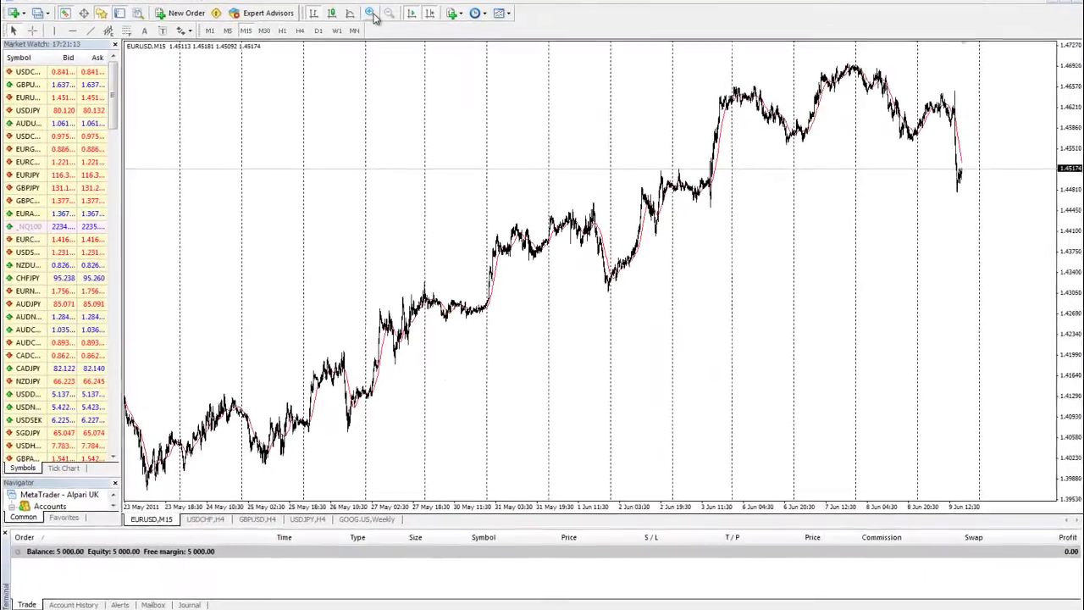
# Enlarge the most recent EURUSD M15 bars and widen the Market Watch list to fit full symbols and prices
pyautogui.press('+')
pyautogui.press('+')
pyautogui.press('+')
pyautogui.press('End')
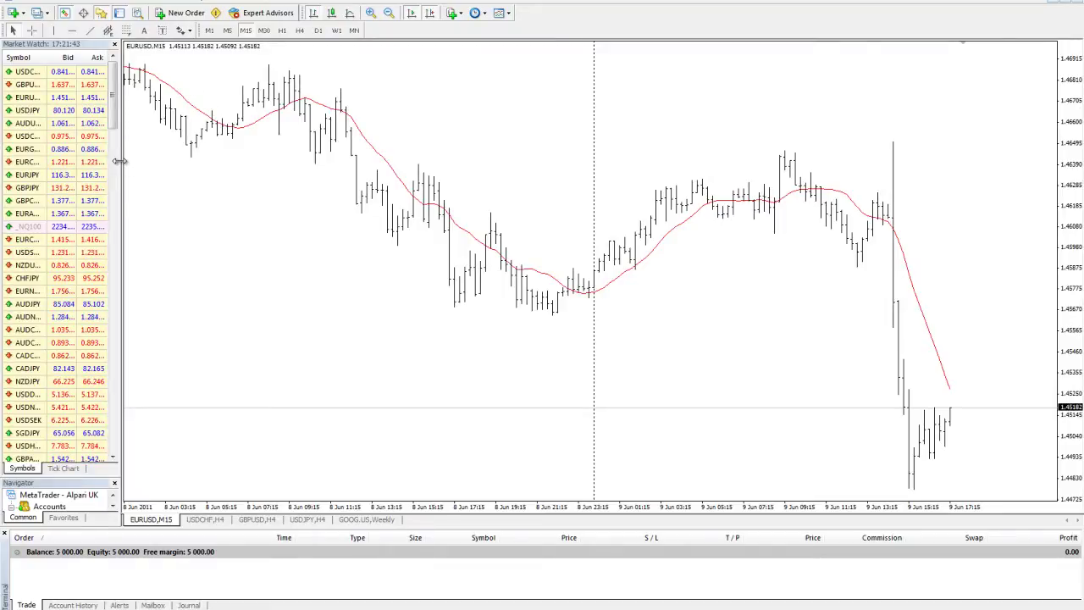
pyautogui.moveTo(122, 167); pyautogui.dragTo(152, 161)
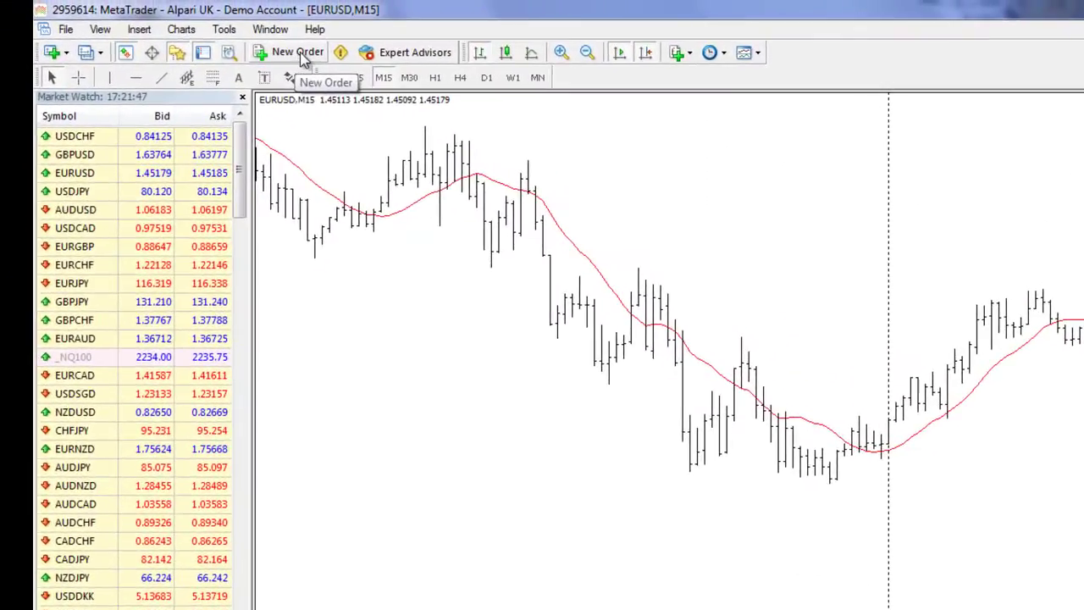
# Start a new EURUSD order and review the available symbols and order types, keeping Instant Execution
pyautogui.click(303, 55)
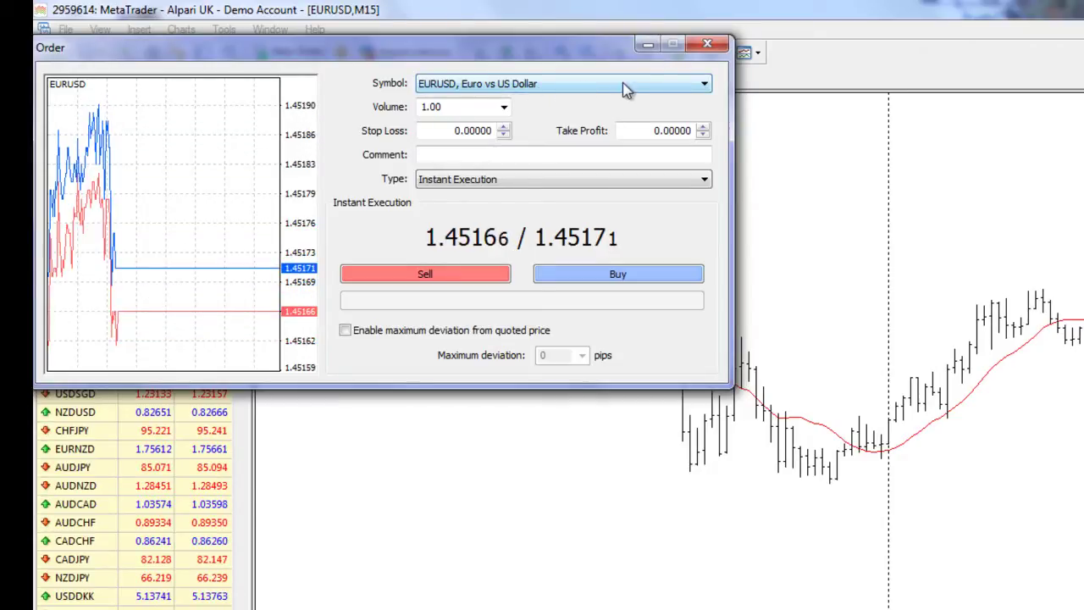
pyautogui.click(705, 85)
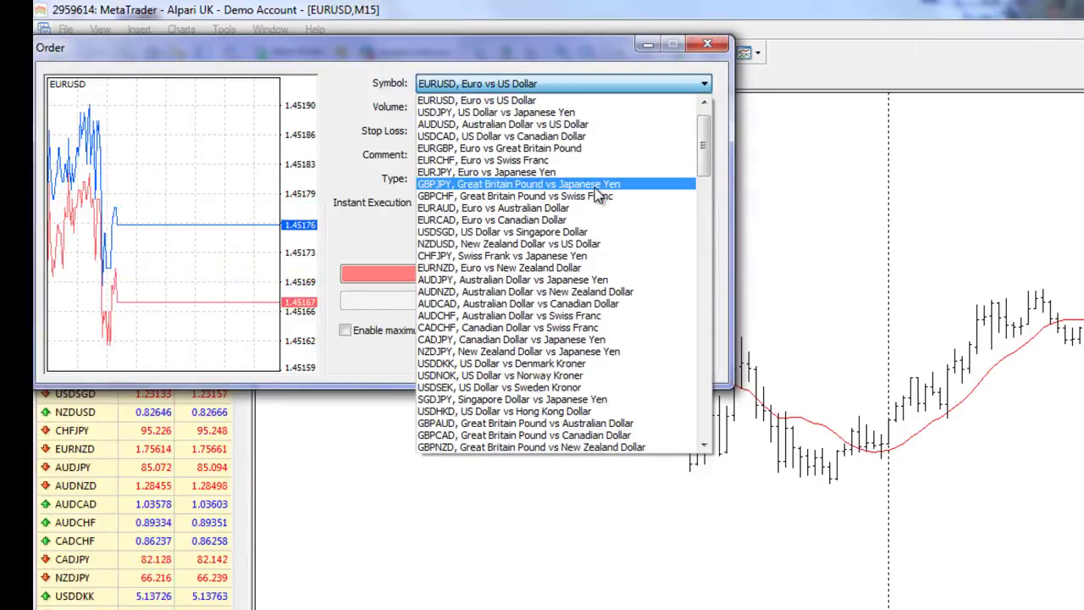
pyautogui.click(608, 64)
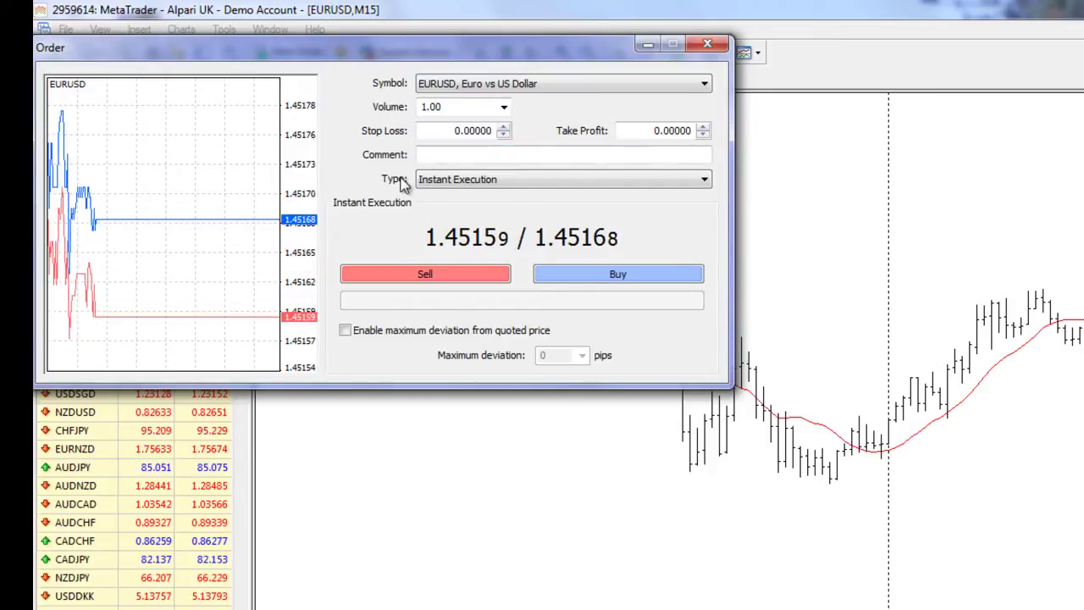
pyautogui.click(703, 181)
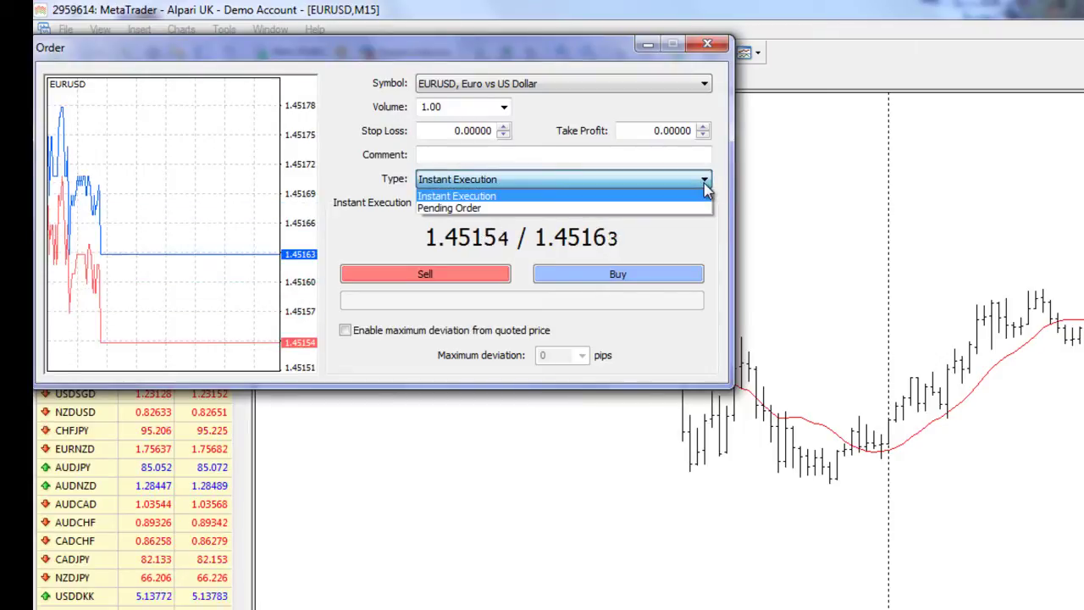
pyautogui.click(706, 182)
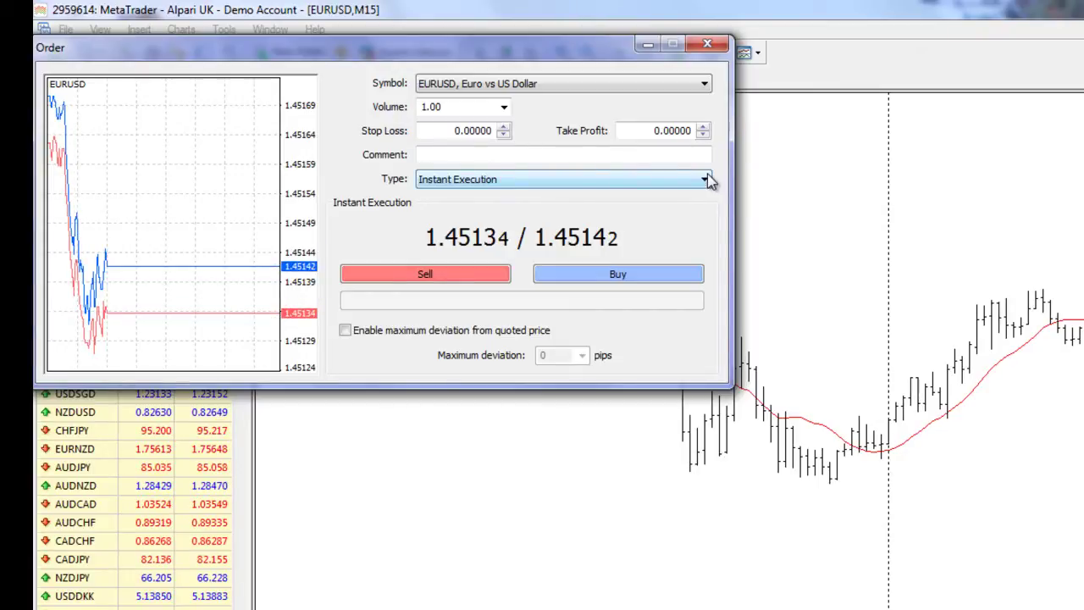
# Enter "Test case 1" as the order's comment
pyautogui.click(467, 155)
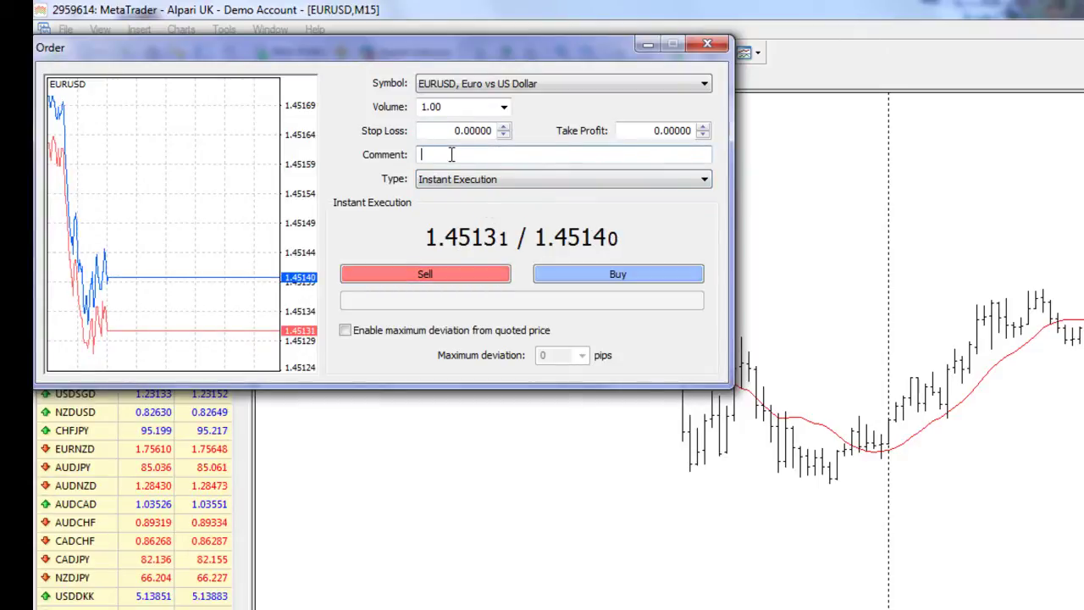
pyautogui.write('Test')
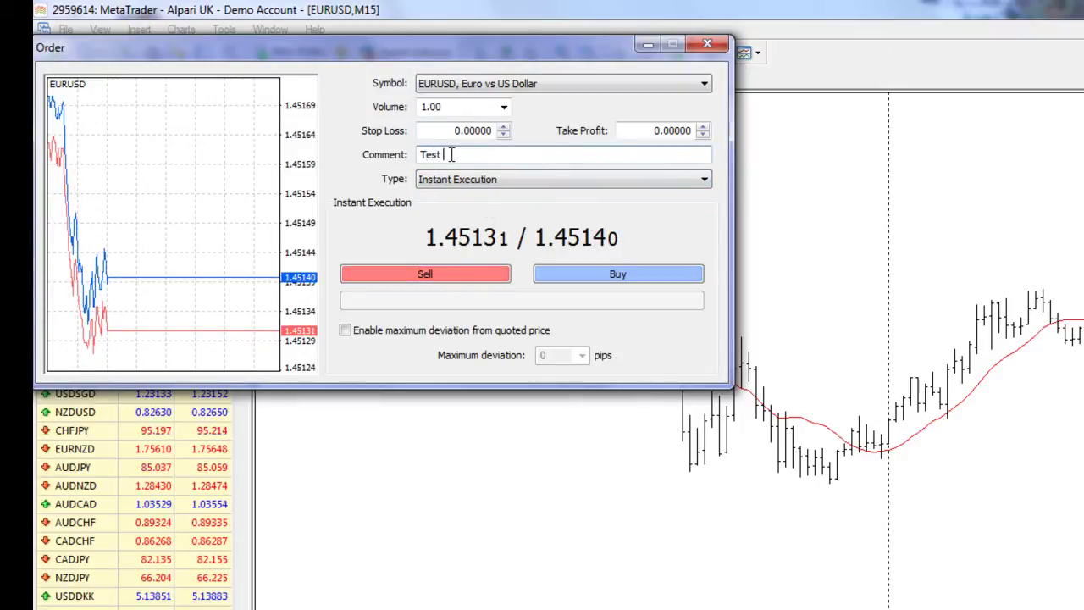
pyautogui.write(' case 1')
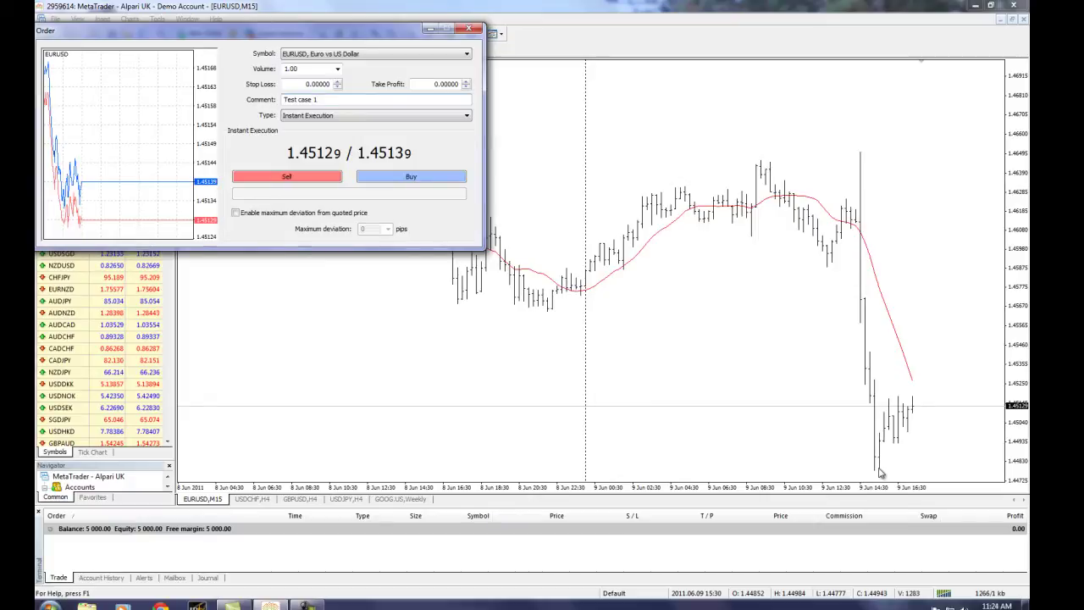
# Set the order's stop loss to 1.44600
pyautogui.click(301, 86)
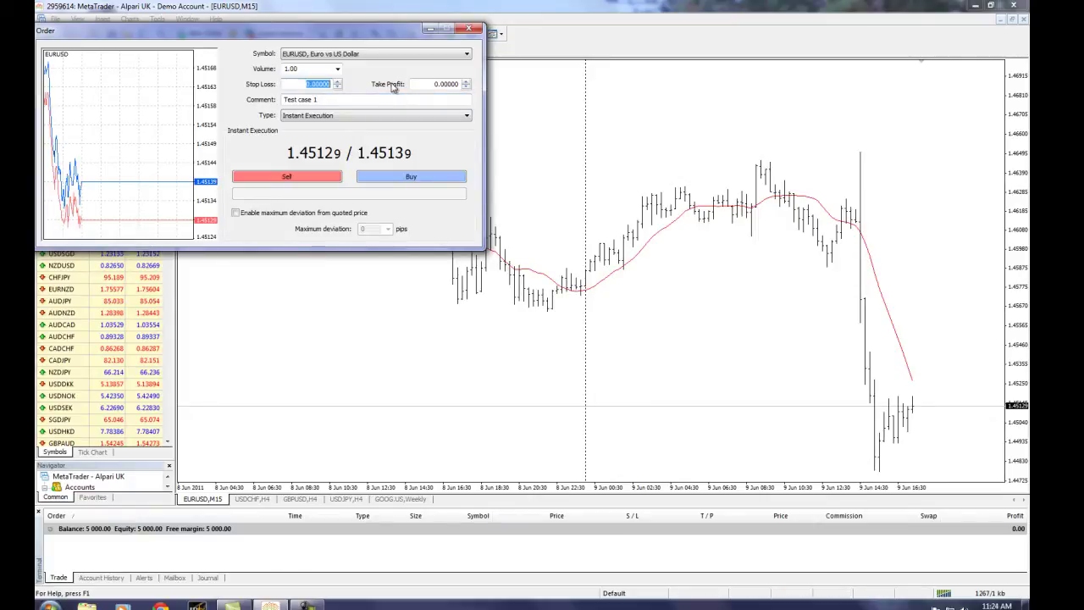
pyautogui.press('Right')
pyautogui.write('4477')
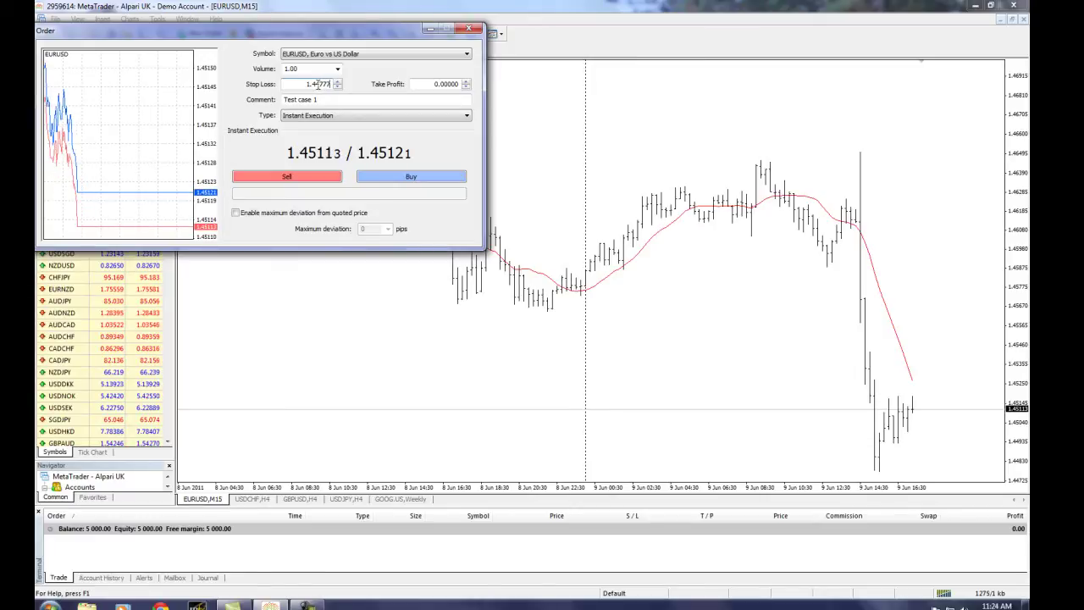
pyautogui.moveTo(318, 84); pyautogui.dragTo(331, 83)
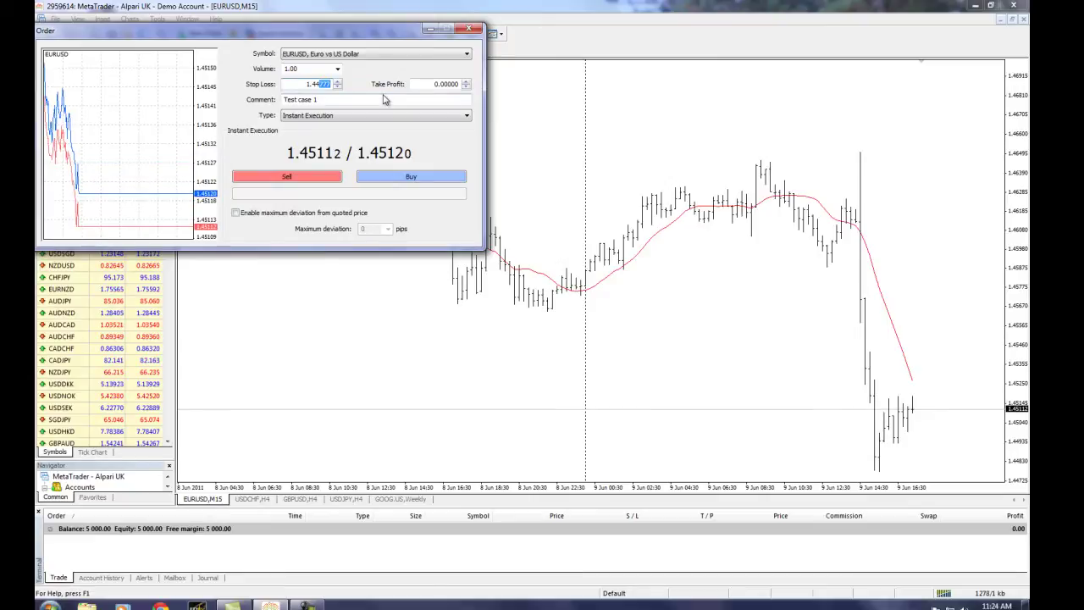
pyautogui.write('600')
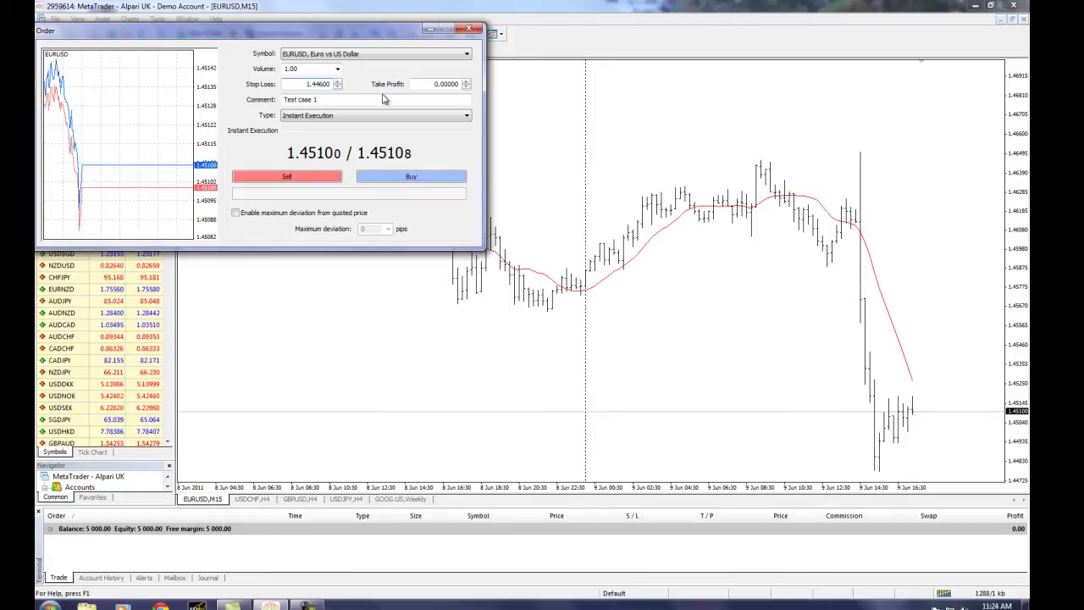
pyautogui.write('0')
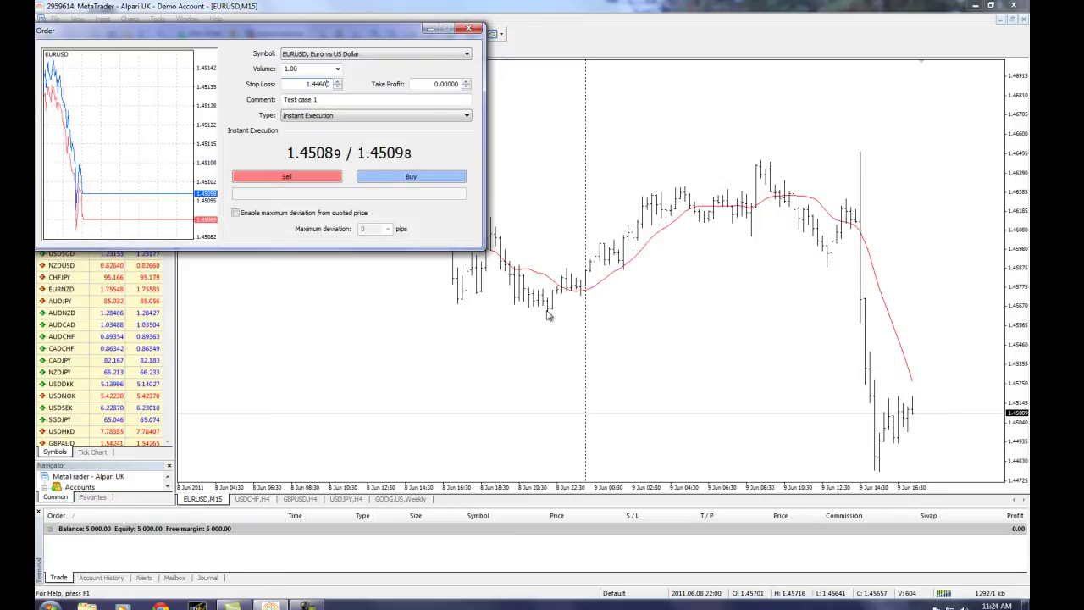
# Check price levels on the chart with the crosshair and set the order's take profit to 1.45500
pyautogui.middleClick(619, 313)
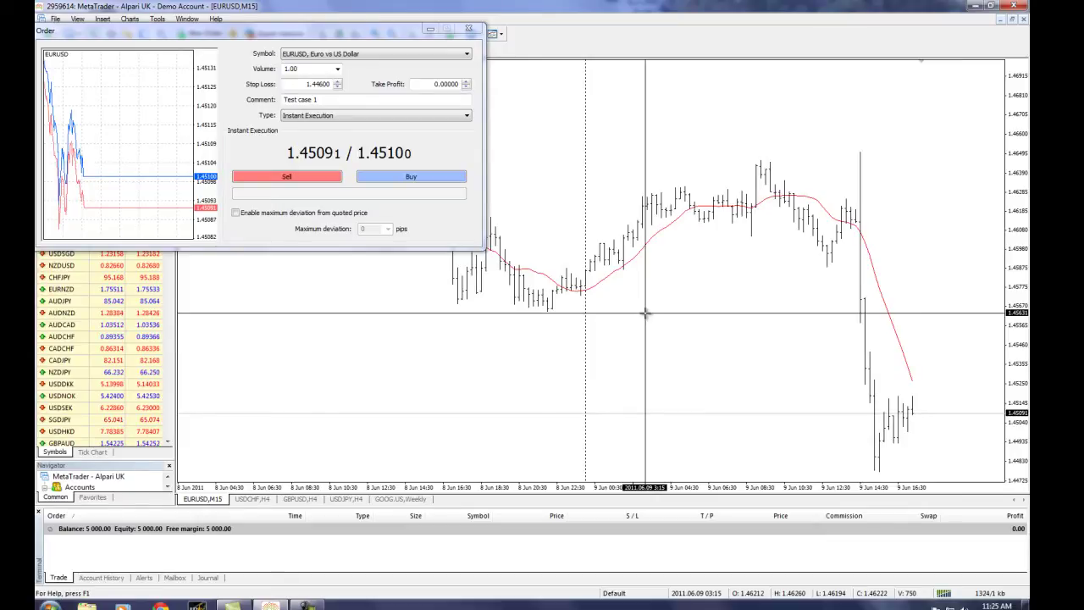
pyautogui.click(436, 83)
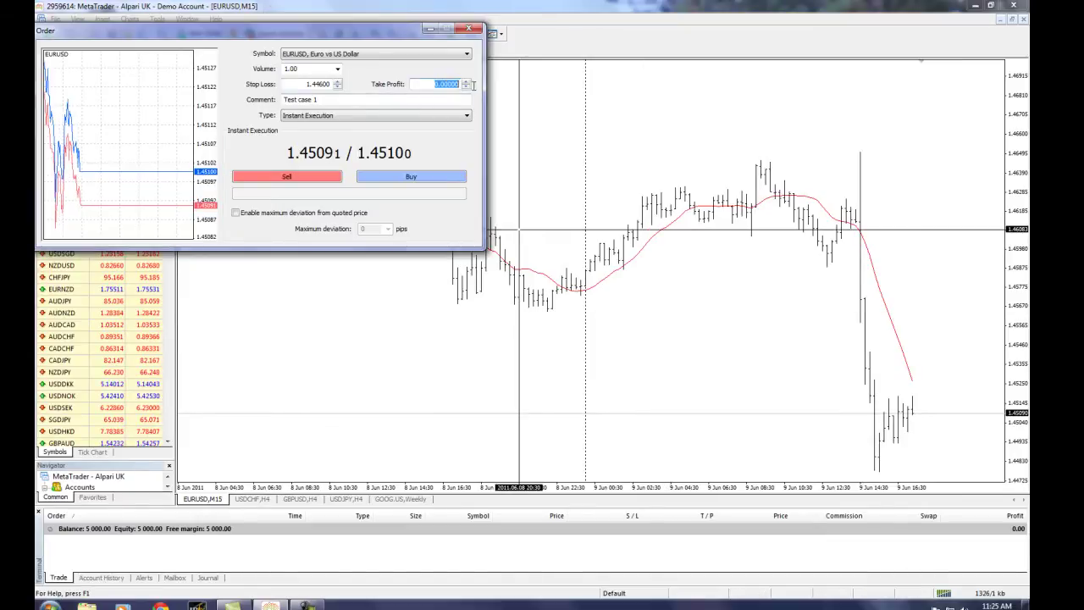
pyautogui.write('1.46000')
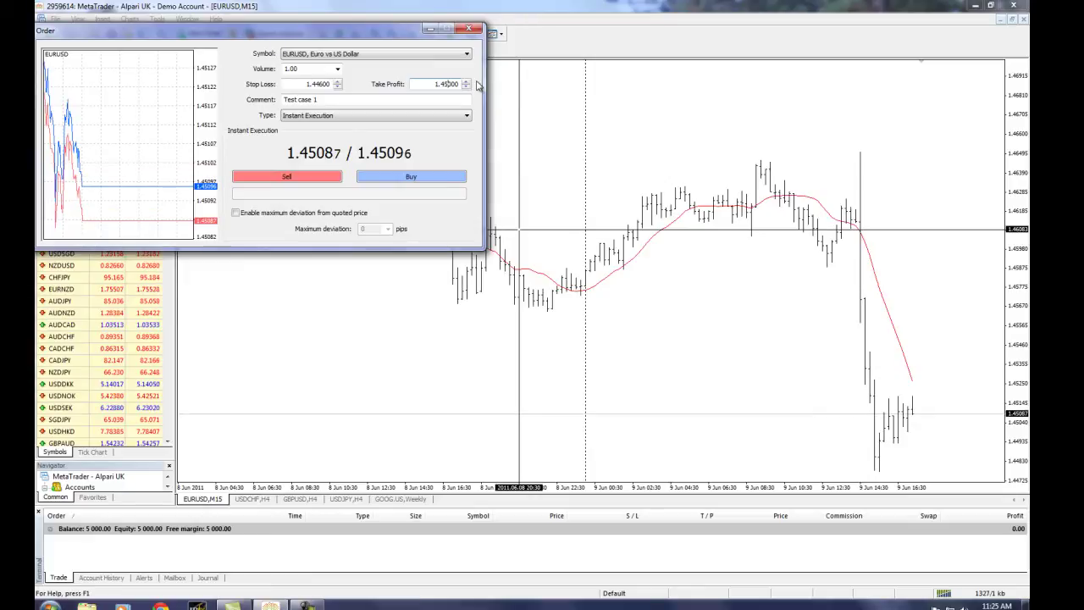
pyautogui.press('BackSpace')
pyautogui.press('BackSpace')
pyautogui.press('BackSpace')
pyautogui.write('500')
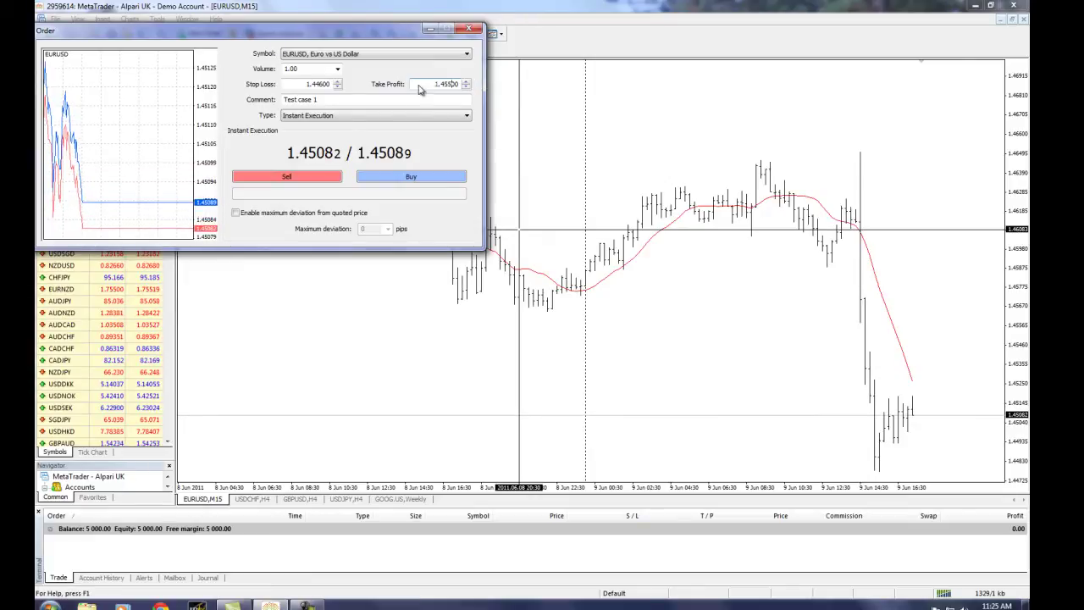
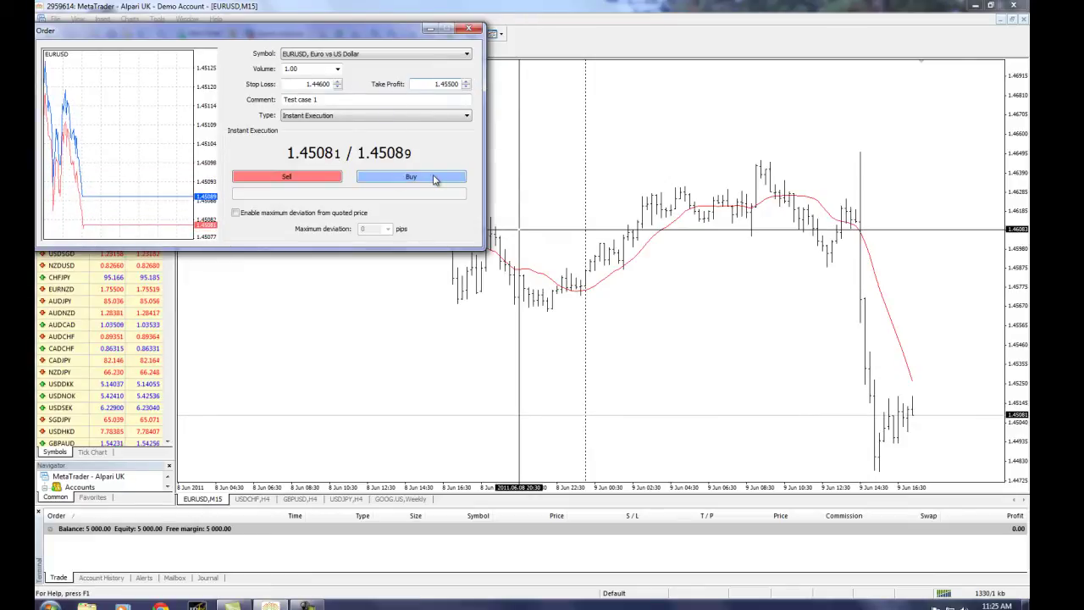
# Buy 1.00 lot of EURUSD at the market price, dismiss the order confirmation and turn off the chart crosshair
pyautogui.click(434, 177)
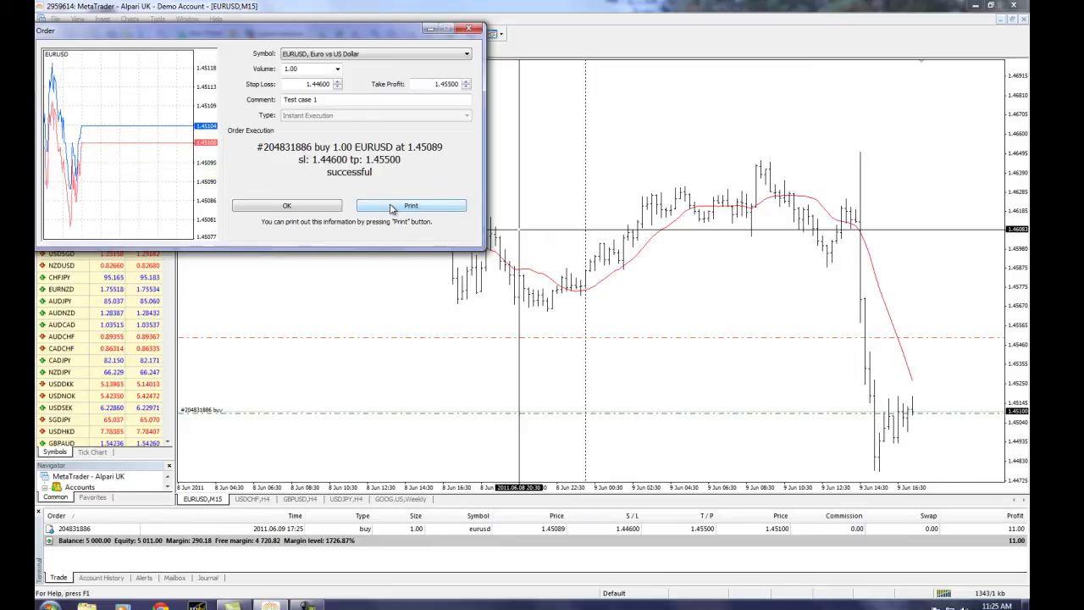
pyautogui.click(296, 209)
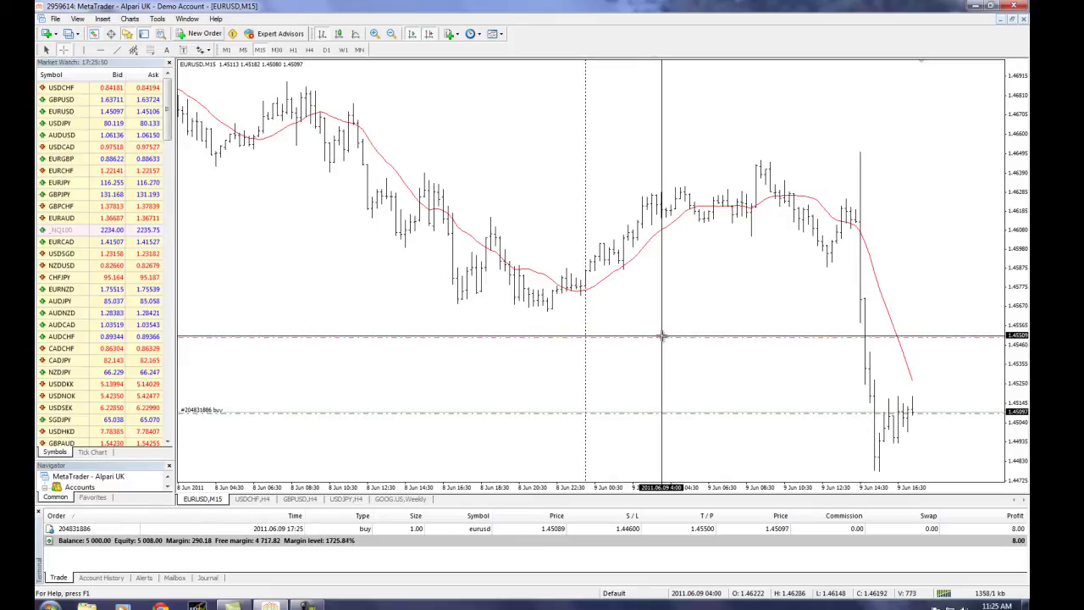
pyautogui.click(683, 396)
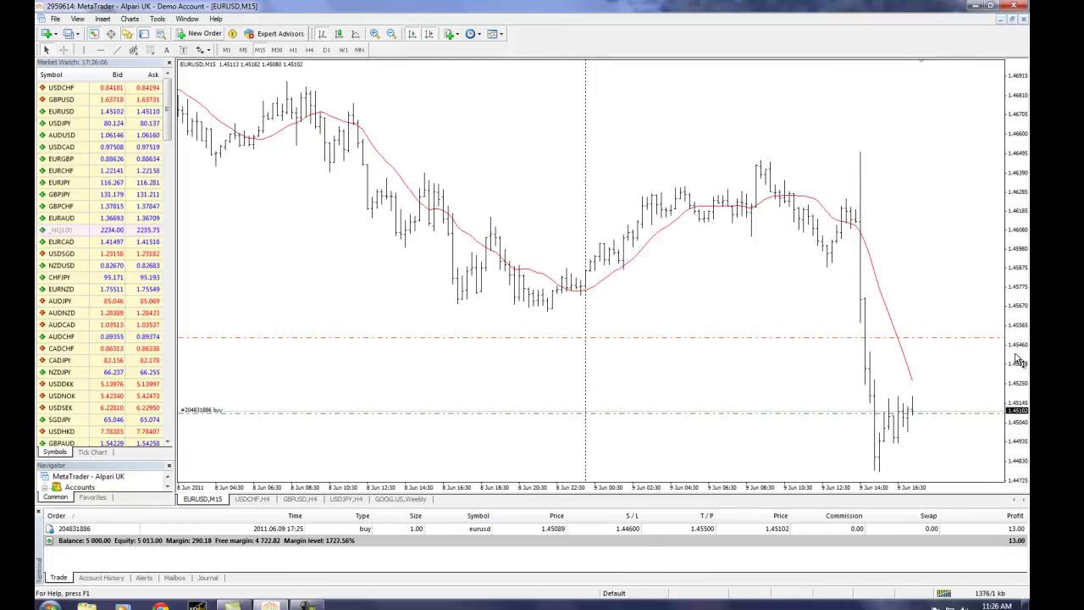
pyautogui.moveTo(1019, 362); pyautogui.dragTo(1022, 385)
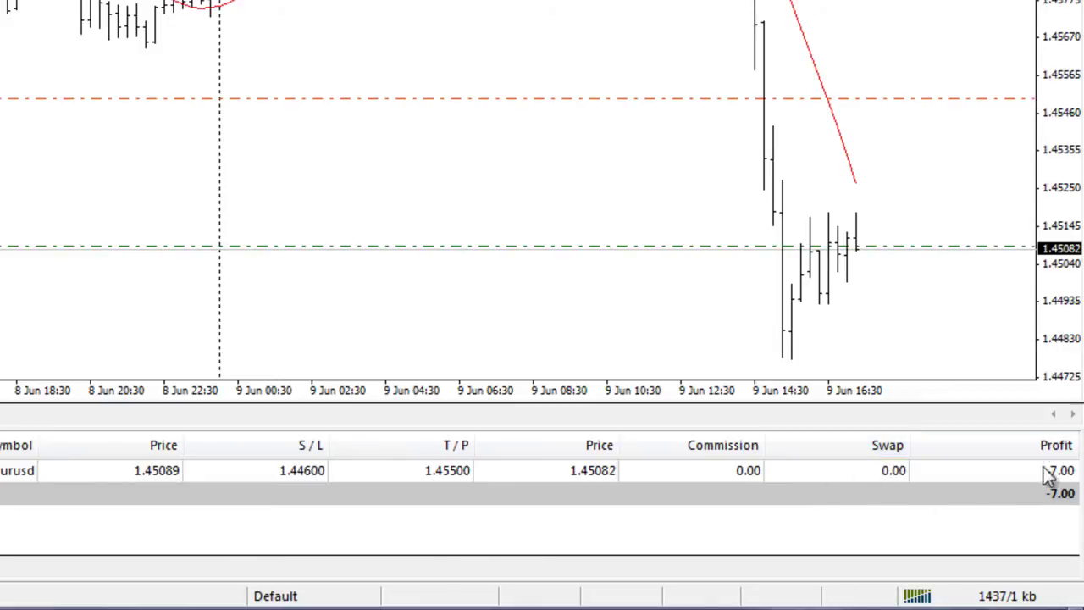
# Display the open EURUSD trade's profit as points in the trade list
pyautogui.rightClick(994, 470)
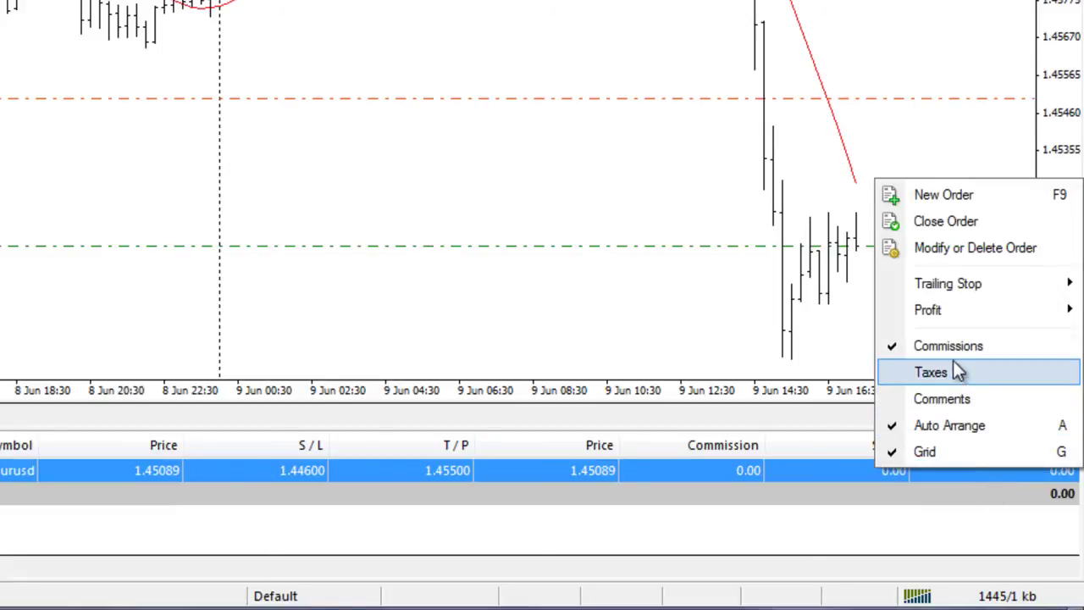
pyautogui.moveTo(945, 313)
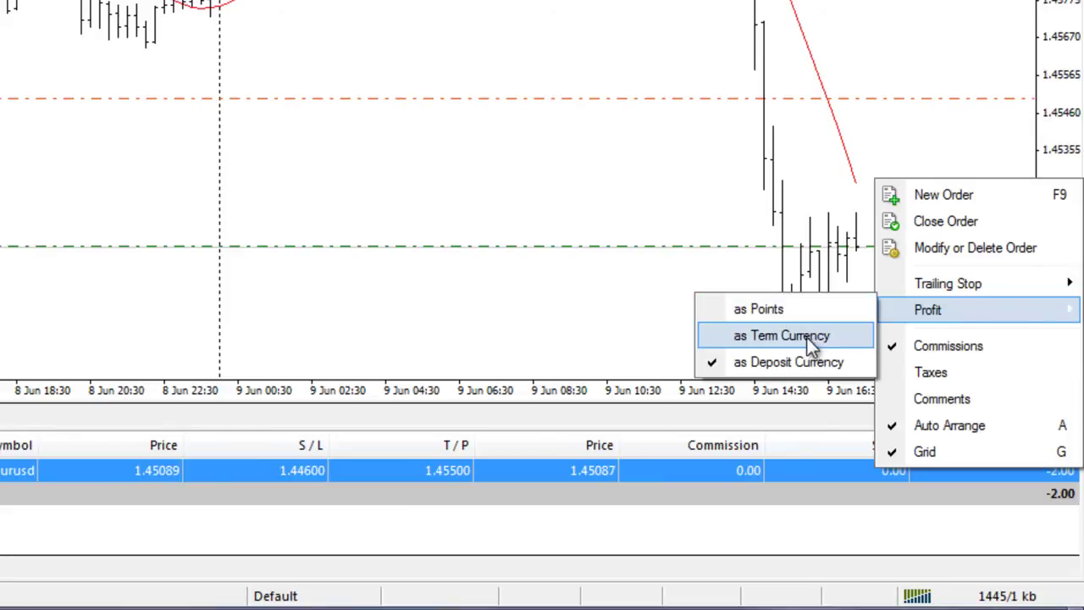
pyautogui.click(764, 311)
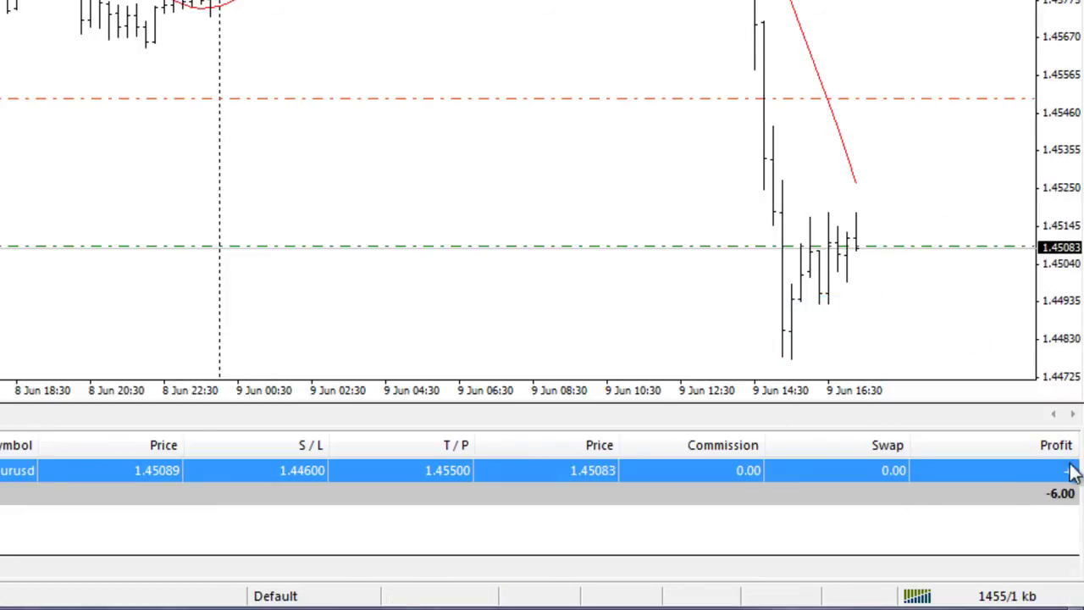
pyautogui.rightClick(981, 472)
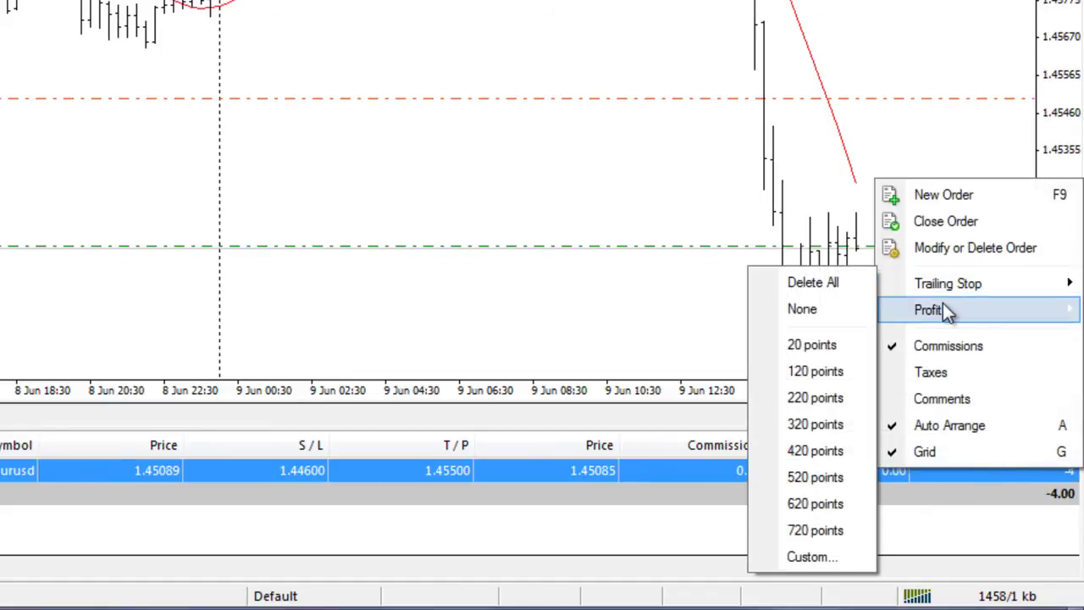
pyautogui.click(974, 528)
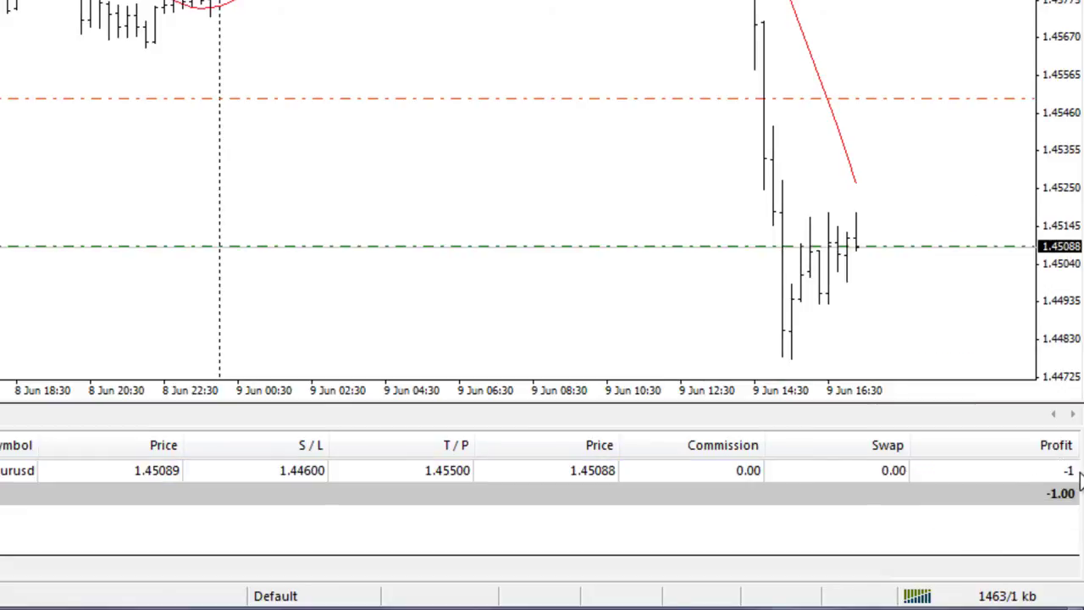